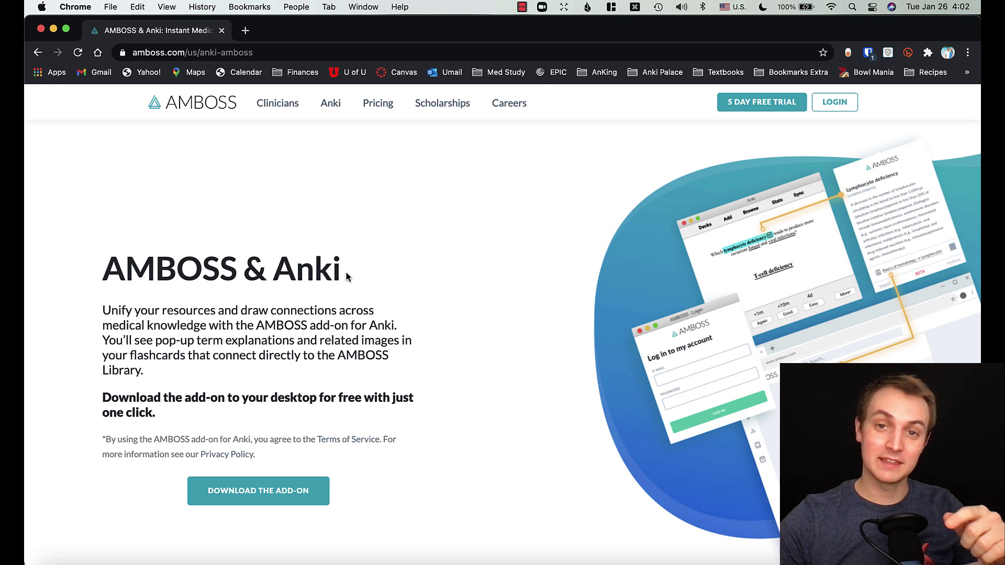
Scroll through the AMBOSS & Anki page to reach the add-on download
scroll(254, 412, down, 3)
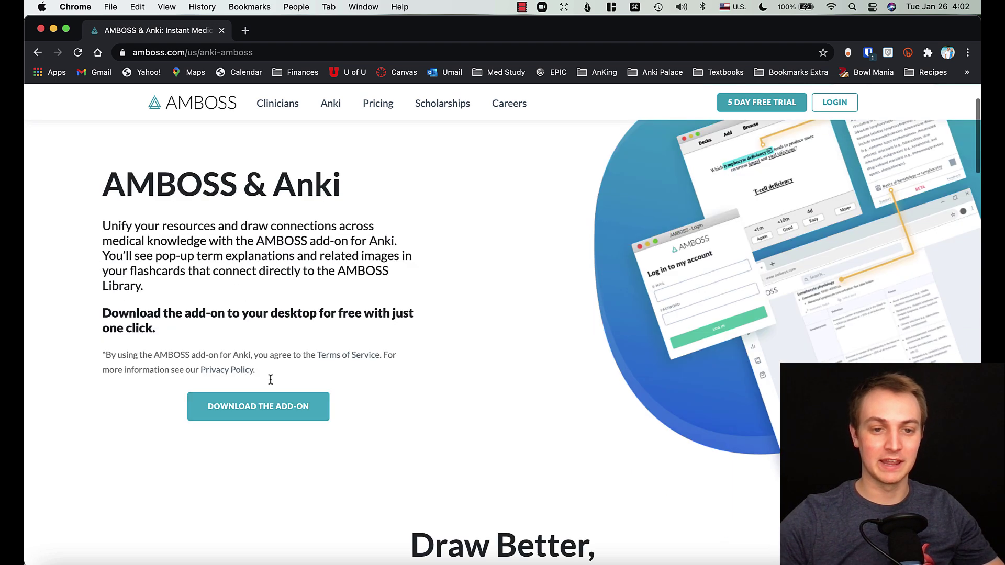
scroll(451, 335, down, 10)
scroll(453, 330, down, 8)
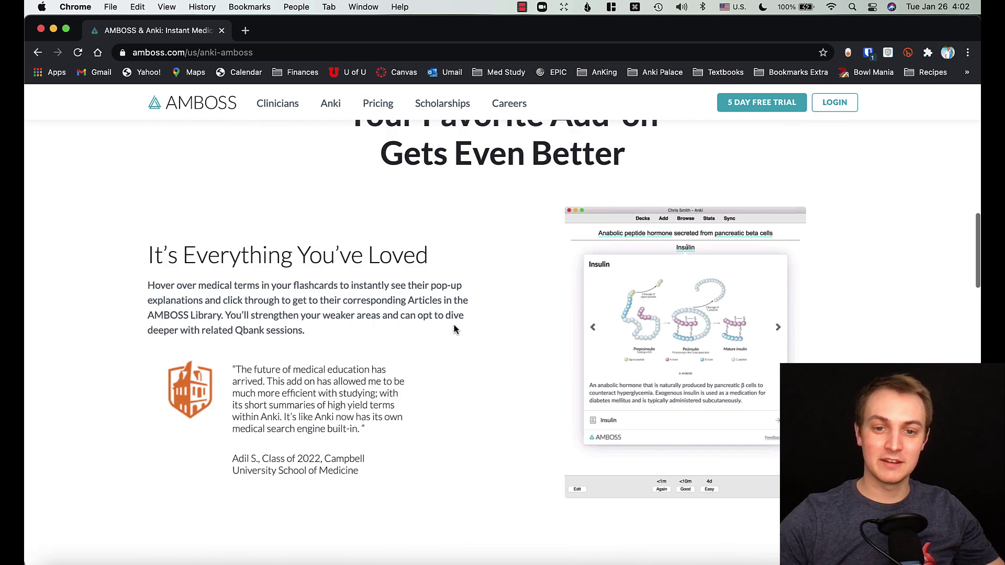
scroll(453, 330, up, 20)
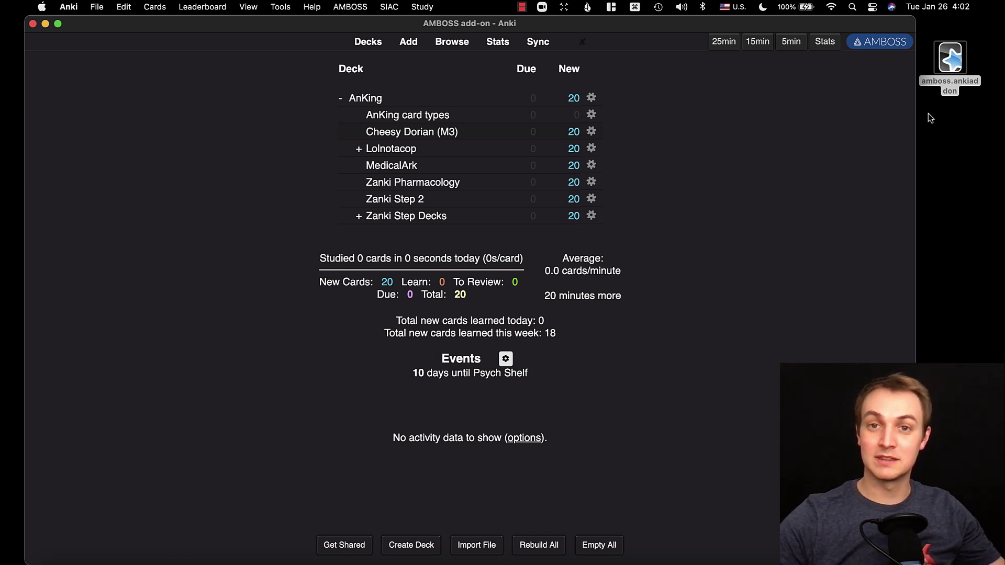
Install amboss.ankiaddon from the desktop, confirm with Yes, and check the new AMBOSS menu
double_click(949, 62)
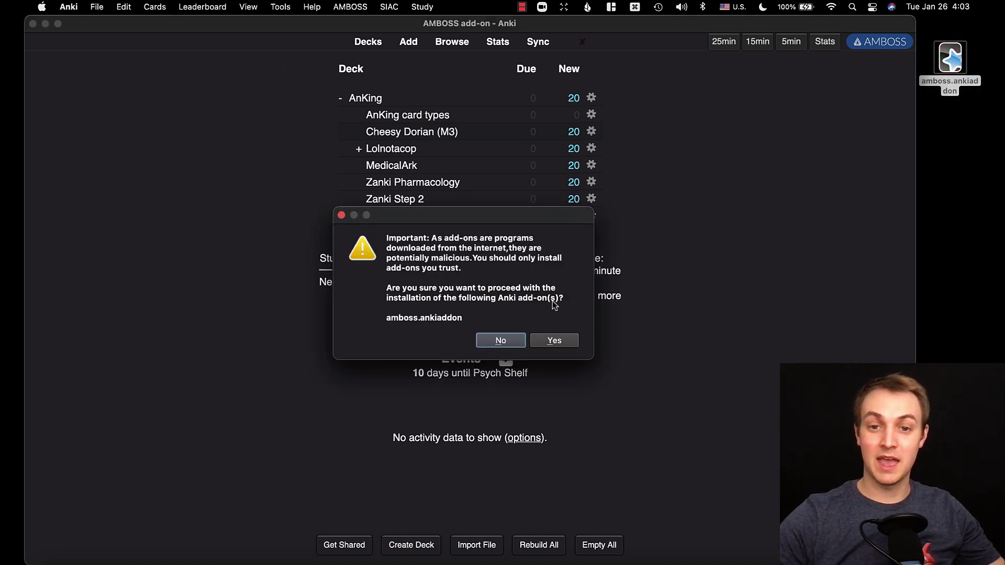
click(556, 341)
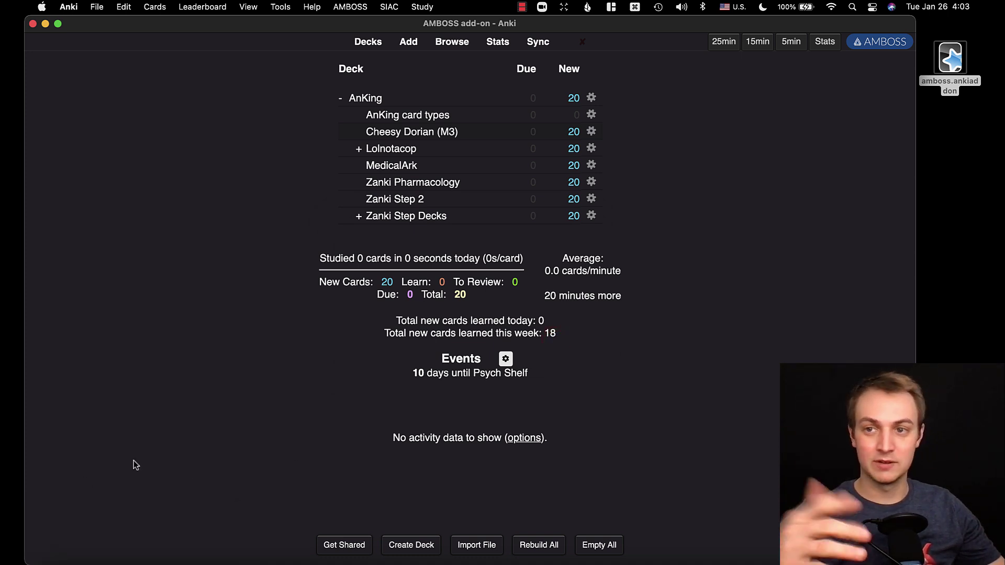
click(888, 50)
click(356, 8)
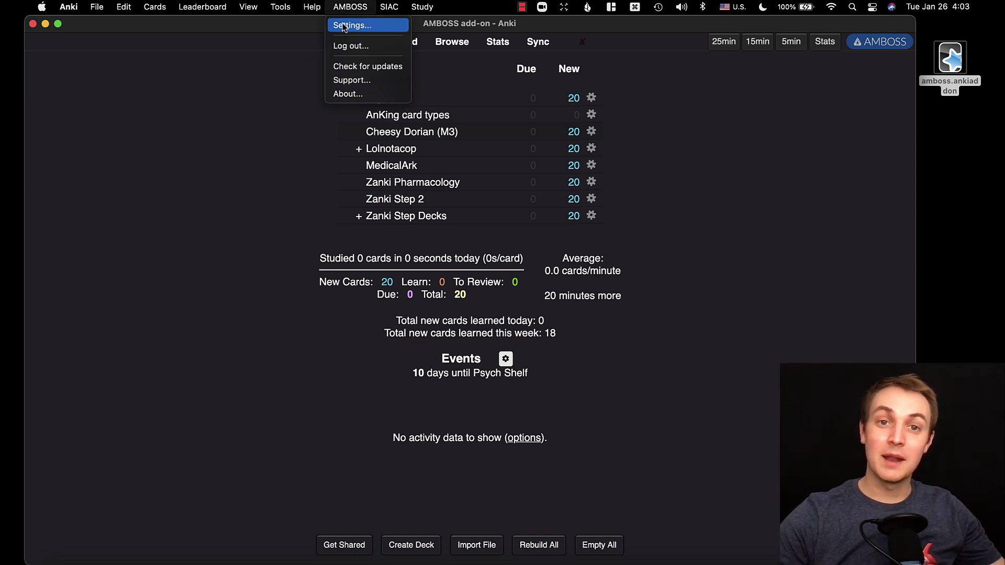
Save the AMBOSS settings and open the AnKing::Cheesy Dorian (M3) deck overview
click(353, 27)
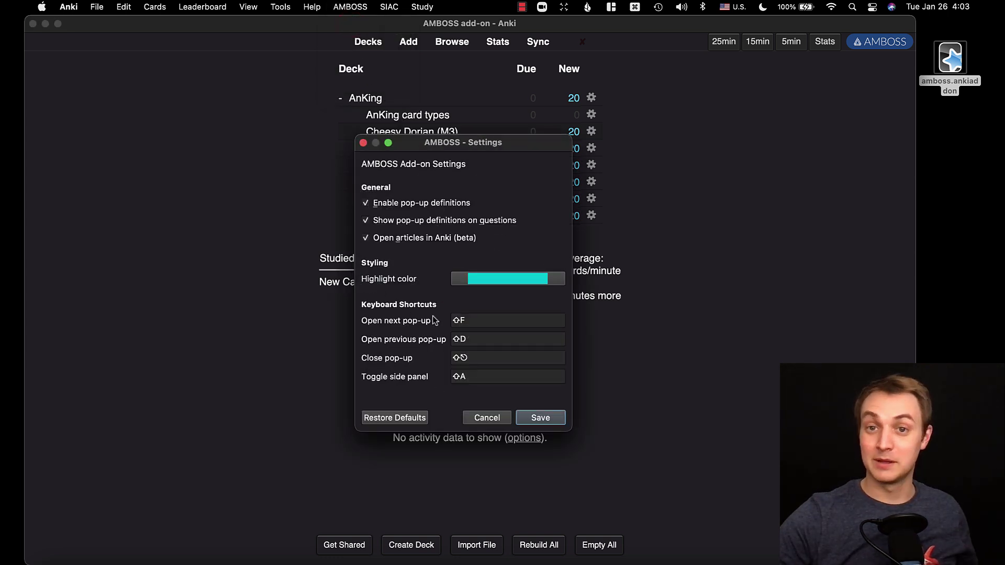
click(541, 418)
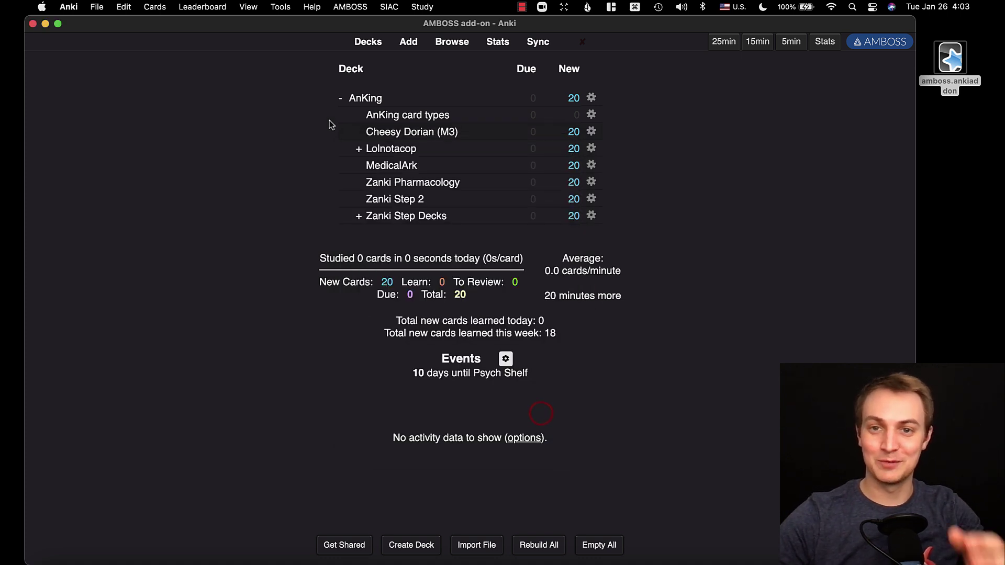
click(394, 134)
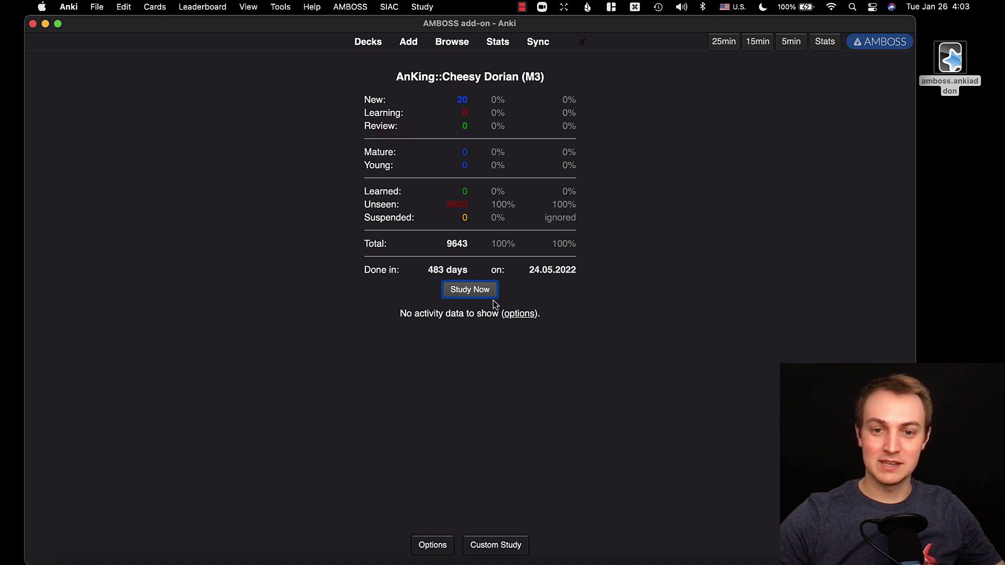
Study the deck, reveal the PPROM answer, and view AMBOSS definitions for membranes, PPROM and Preterm
click(474, 290)
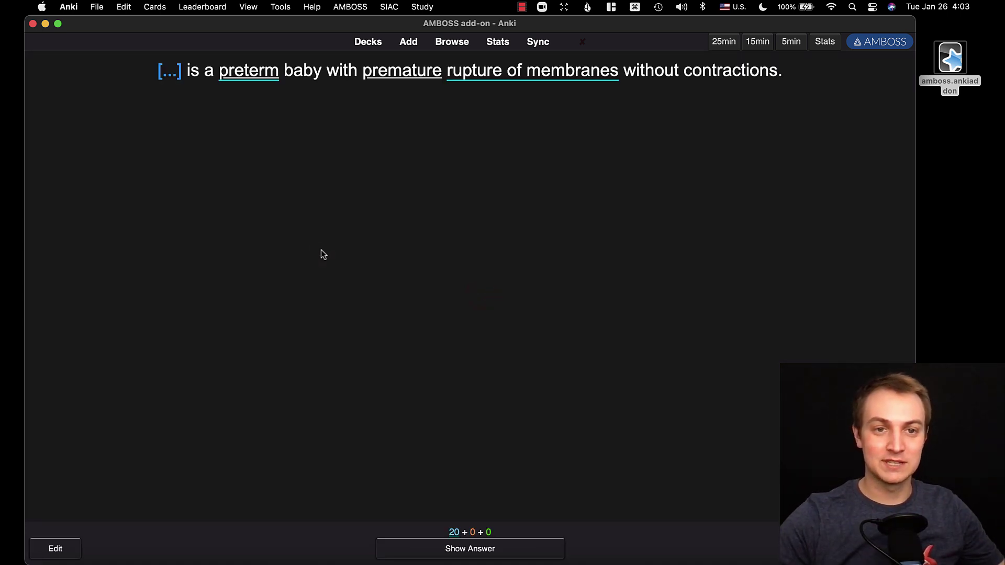
key(space)
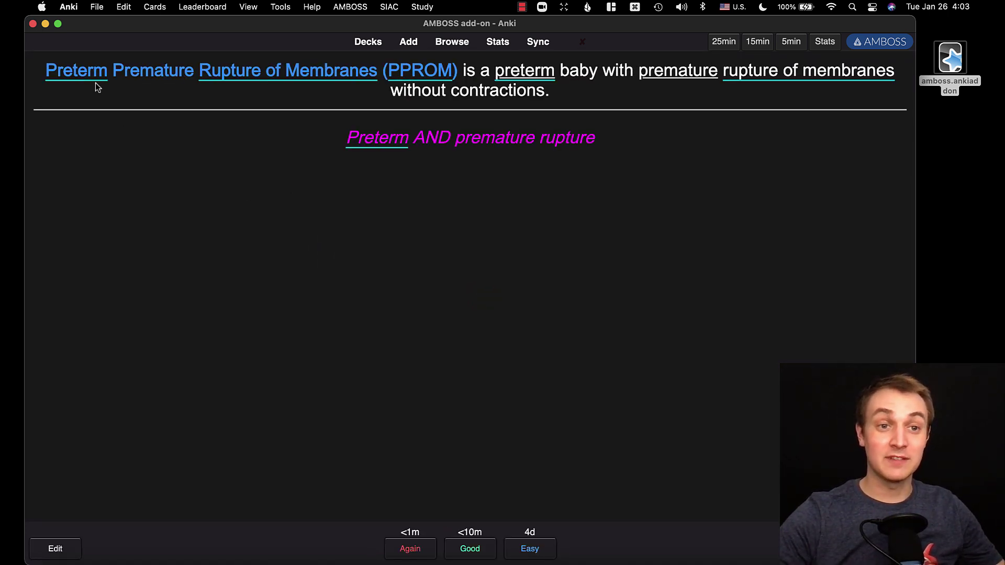
mouse_move(805, 73)
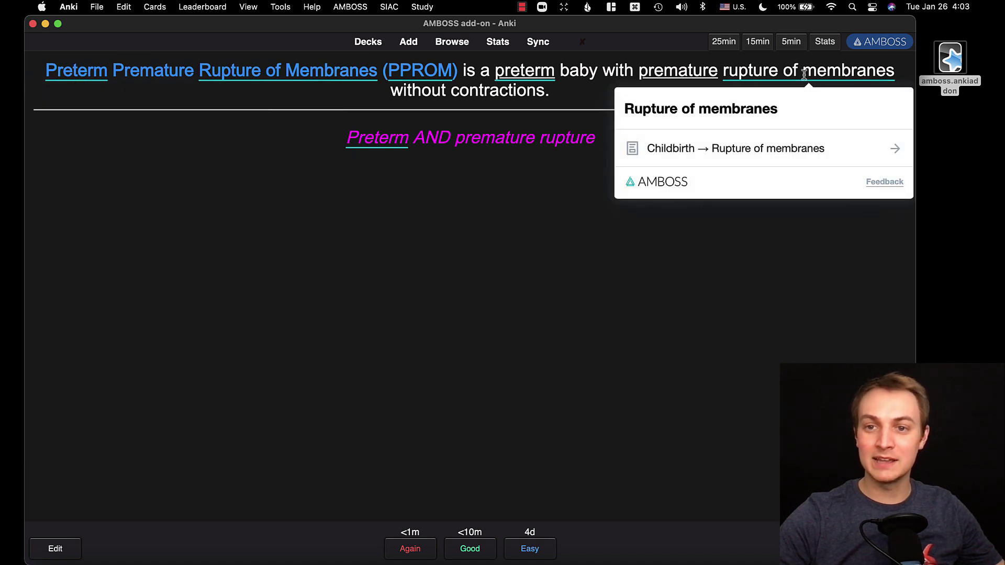
mouse_move(407, 69)
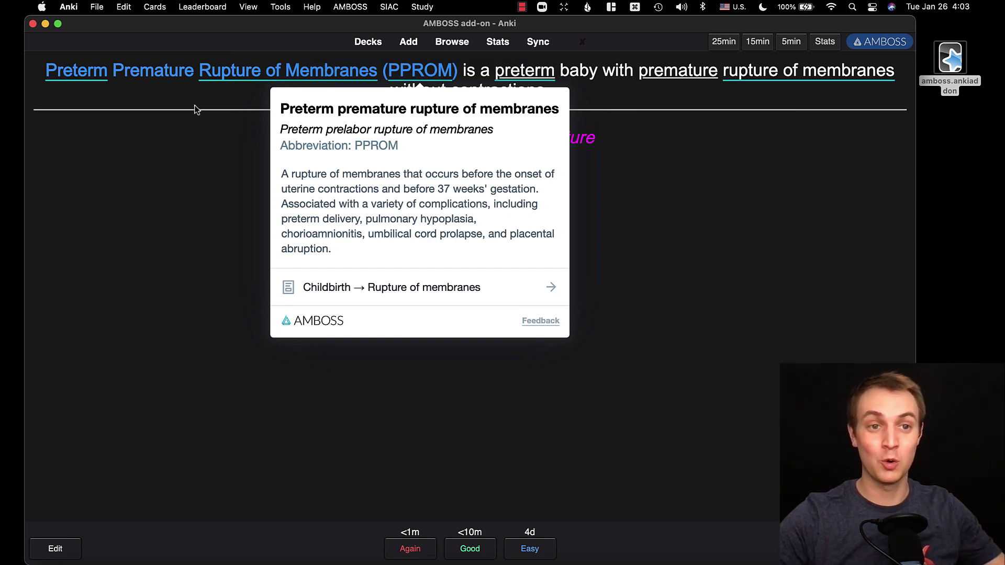
mouse_move(82, 70)
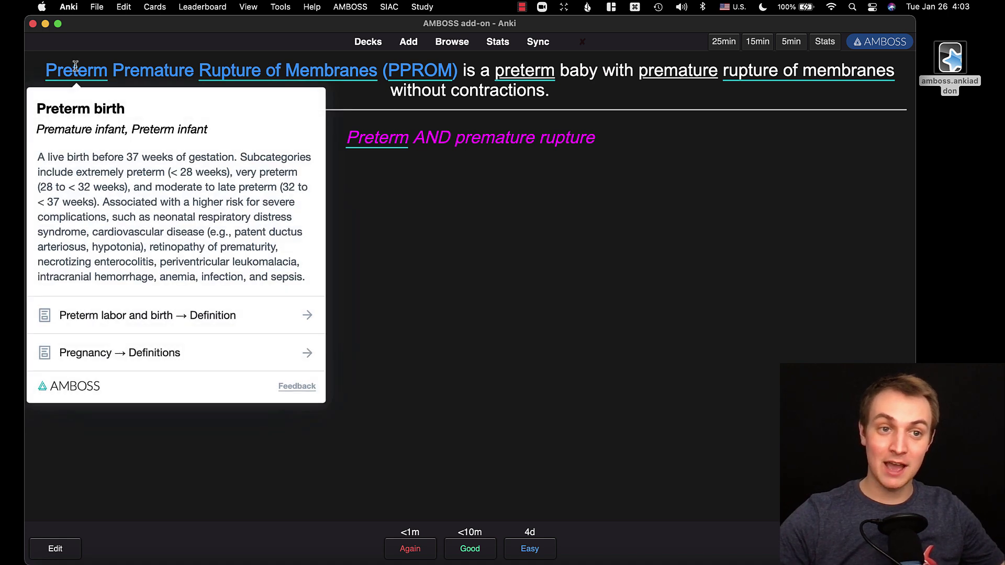
Open the Preterm labor and birth article in the AMBOSS side panel, toggling it closed and back
click(119, 313)
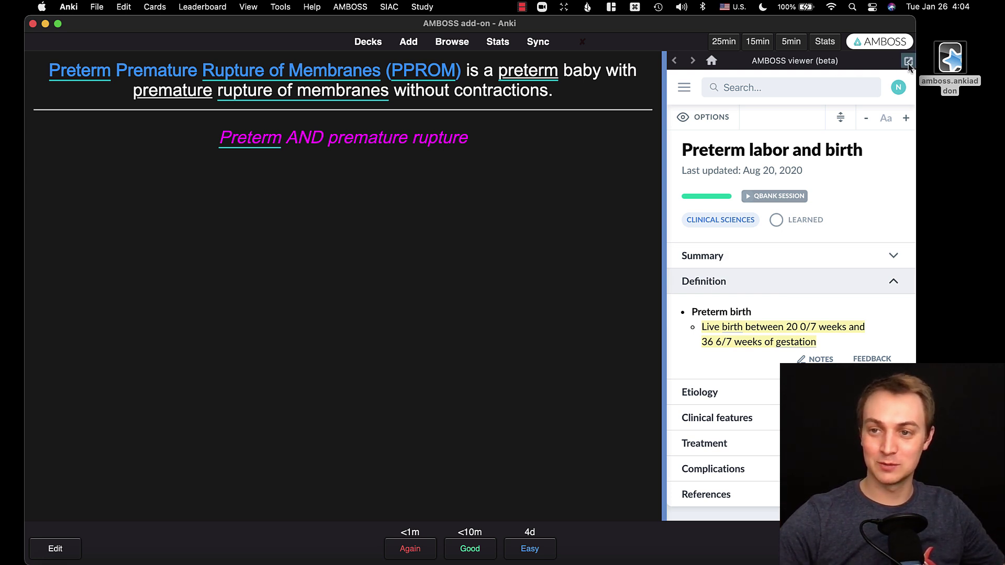
click(889, 43)
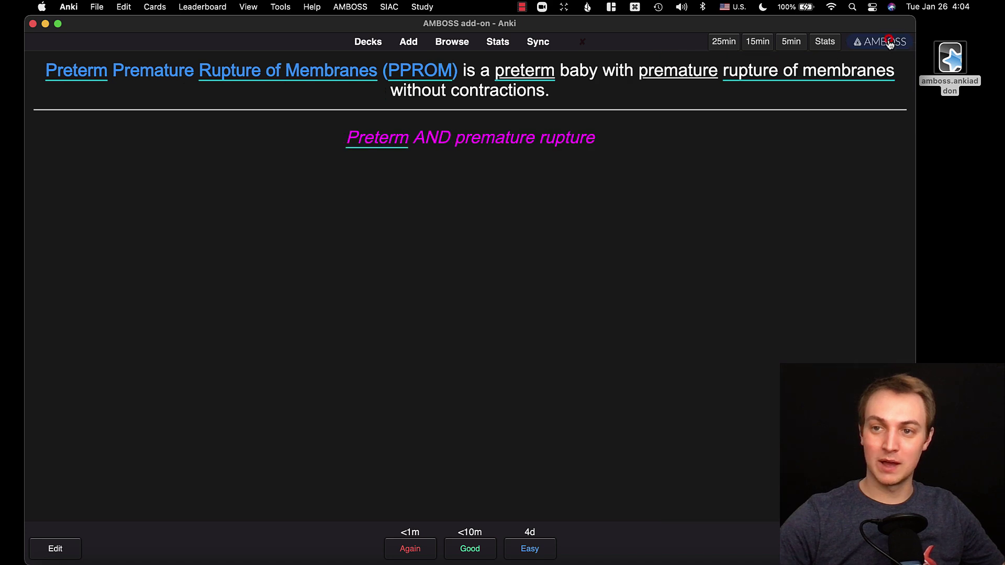
click(883, 41)
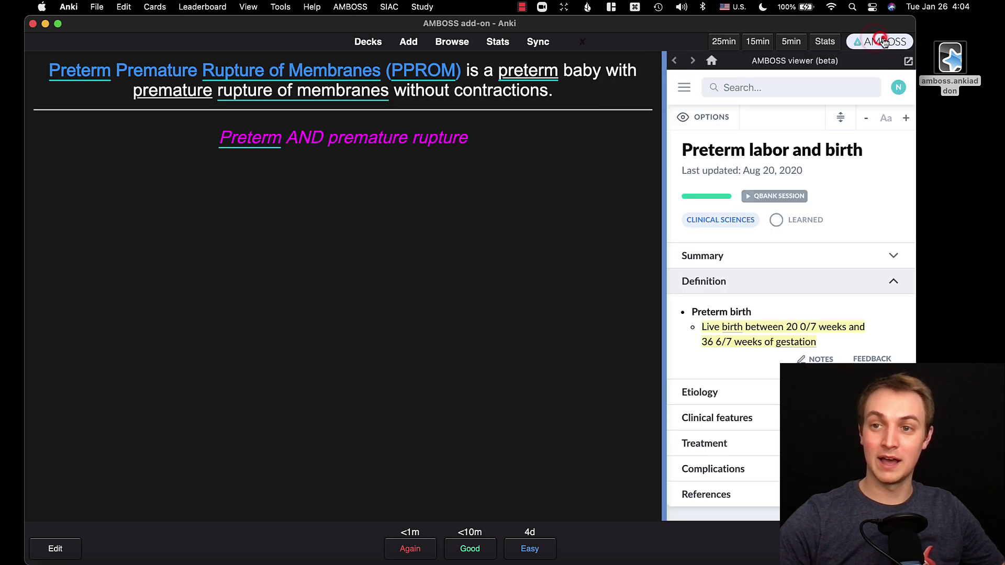
Load the AMBOSS viewer's home dashboard, widen the panel, then close it
click(712, 61)
click(684, 90)
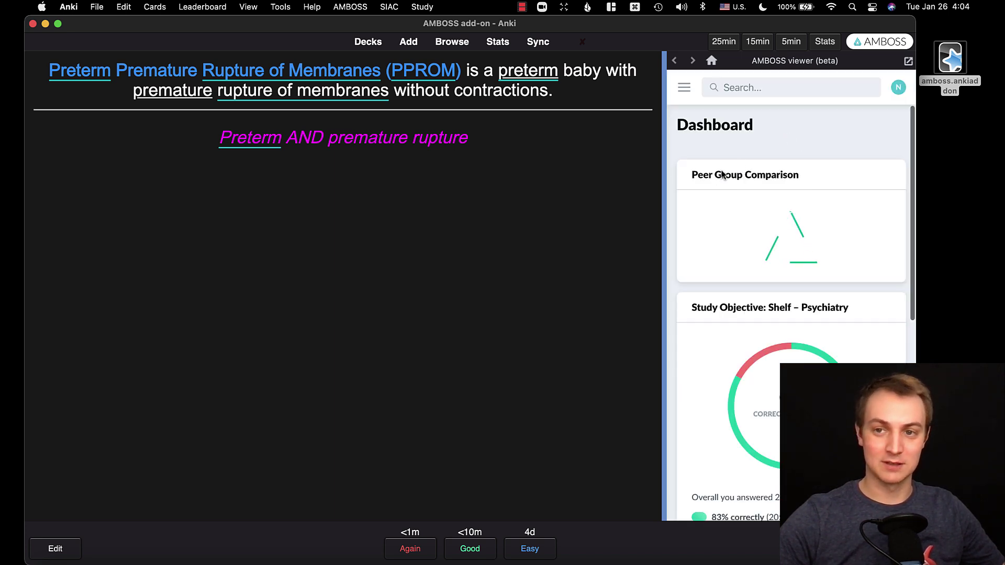
mouse_move(662, 184)
mouse_down()
mouse_move(610, 197)
mouse_move(662, 190)
mouse_up()
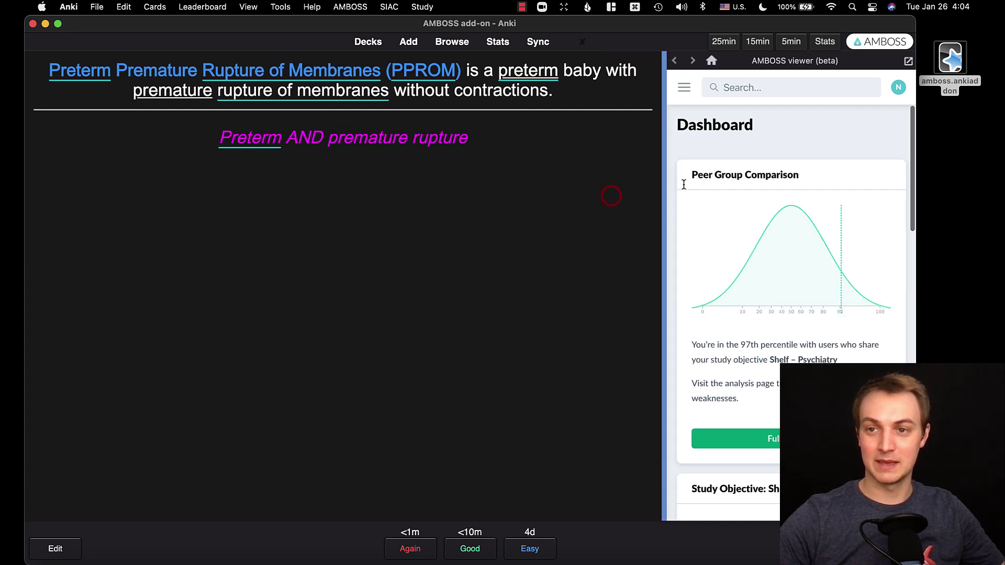
click(882, 43)
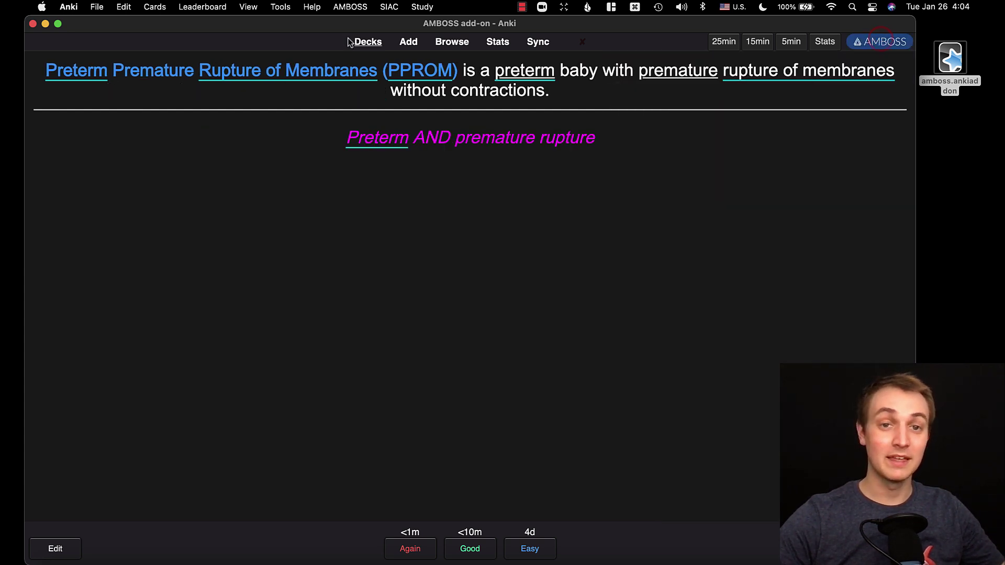
Set the AMBOSS highlight colour to Tangerine orange and save the settings
click(349, 8)
click(352, 25)
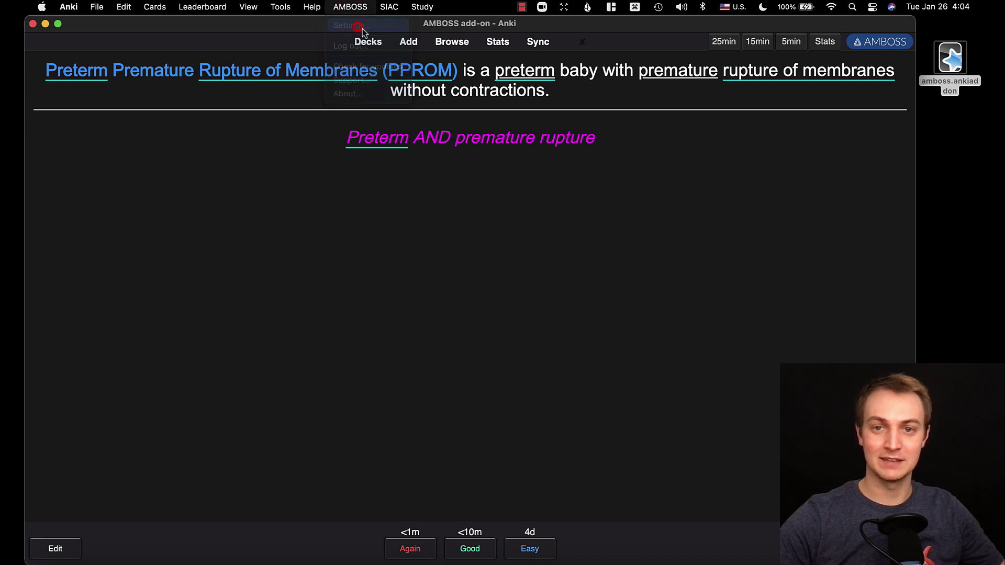
click(495, 281)
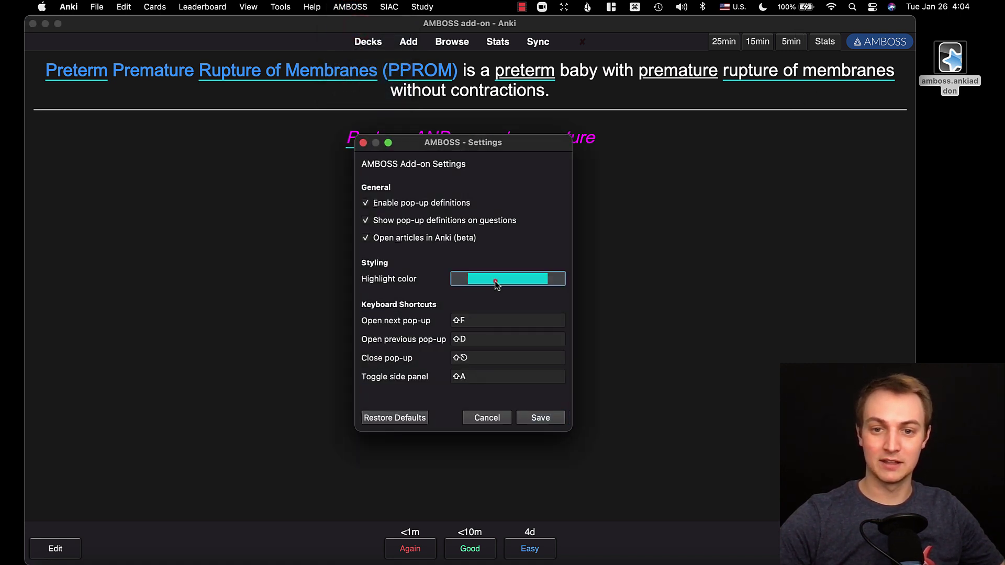
click(41, 230)
click(130, 320)
click(540, 417)
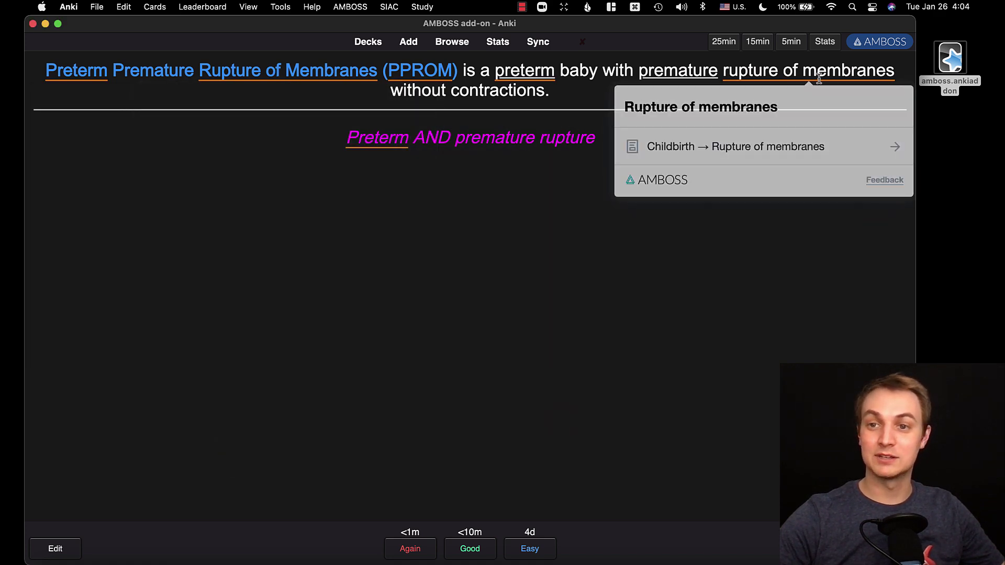
Reopen the AMBOSS add-on settings
mouse_move(377, 139)
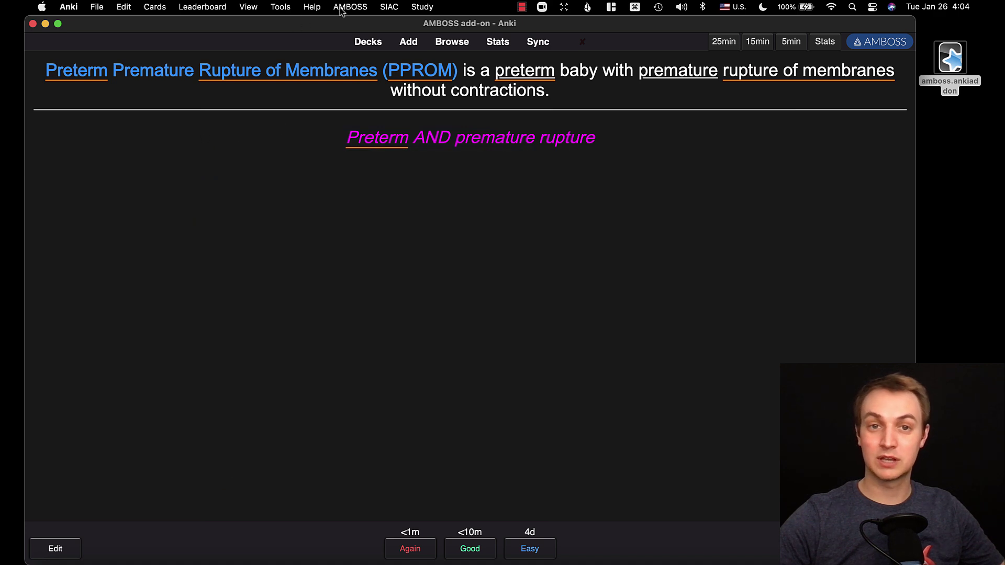
click(346, 7)
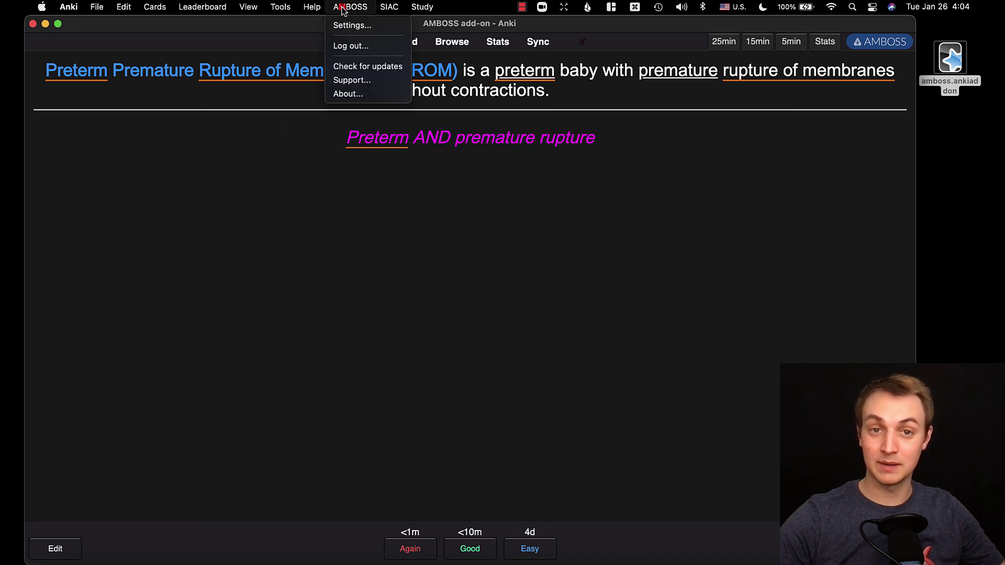
click(362, 26)
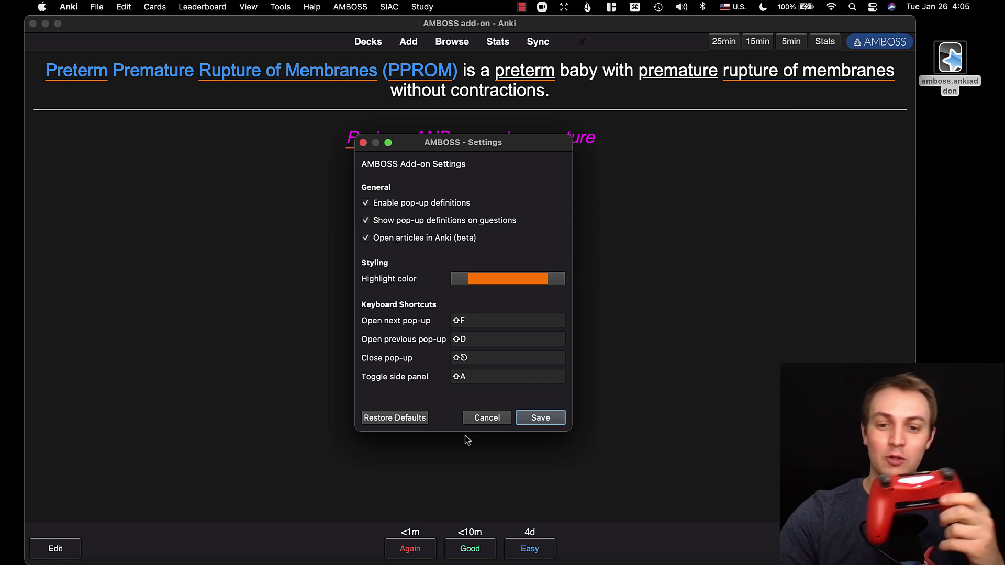
Save the settings and cycle the card's AMBOSS definition pop-ups, including Rupture of membranes, with arrow keys
click(557, 422)
click(227, 297)
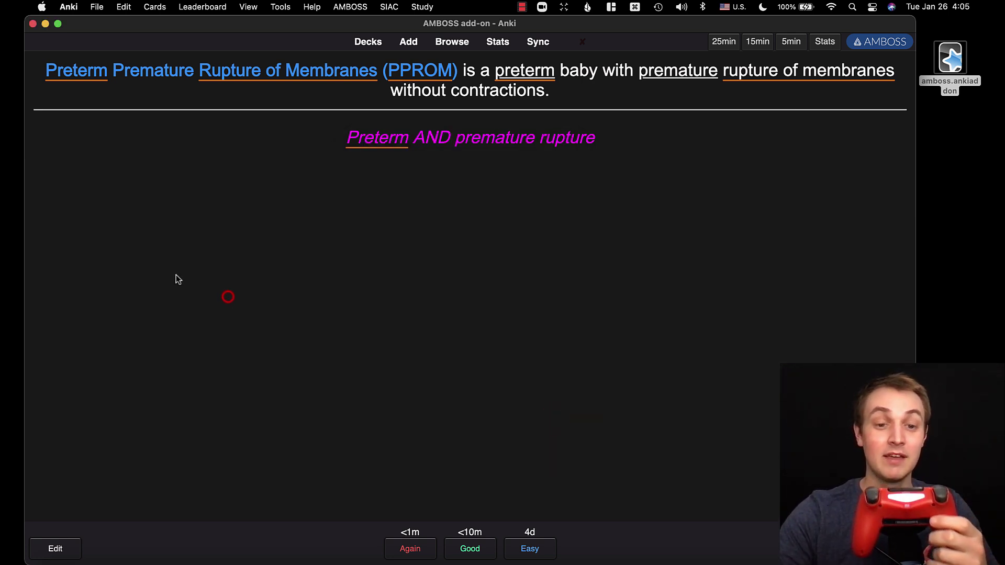
key(Left)
key(Left)
key(Left)
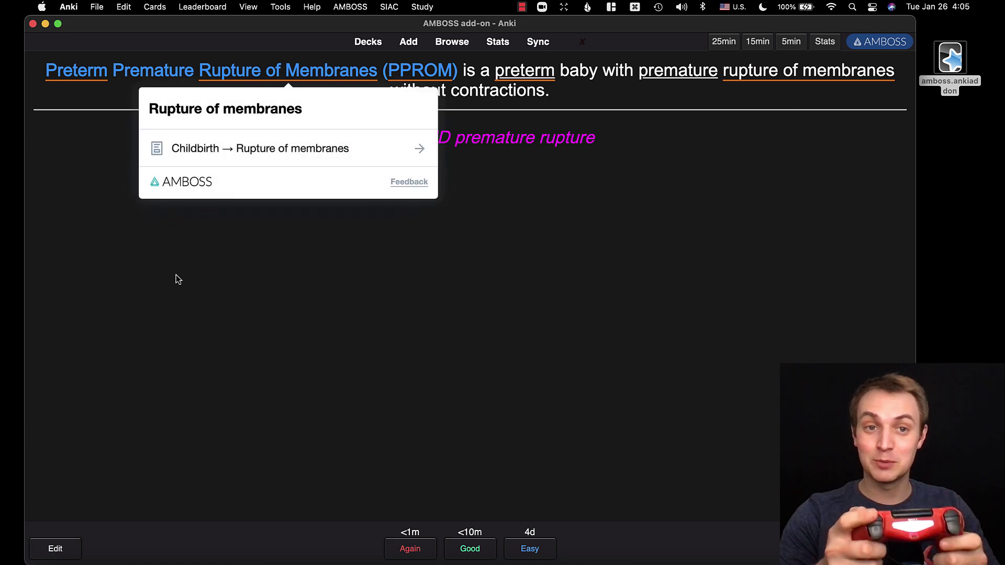
key(Right)
key(Right)
key(Right)
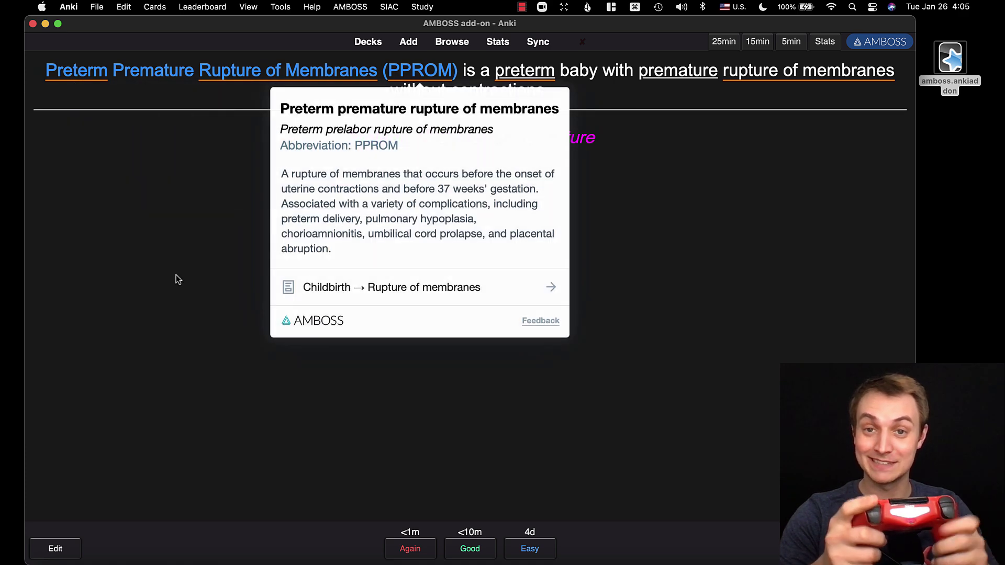
key(Left)
key(Right)
key(Right)
key(Escape)
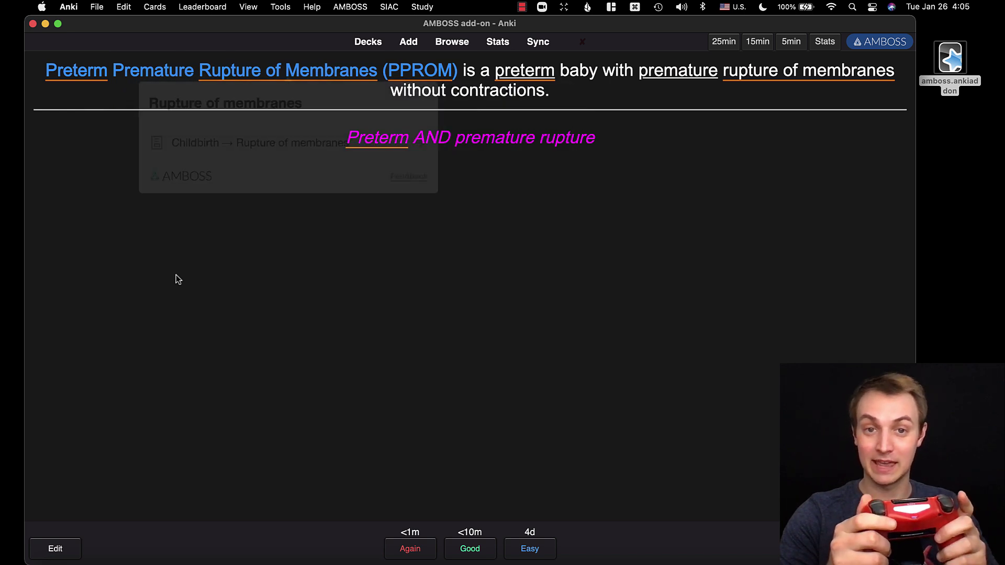
key(Right)
key(Escape)
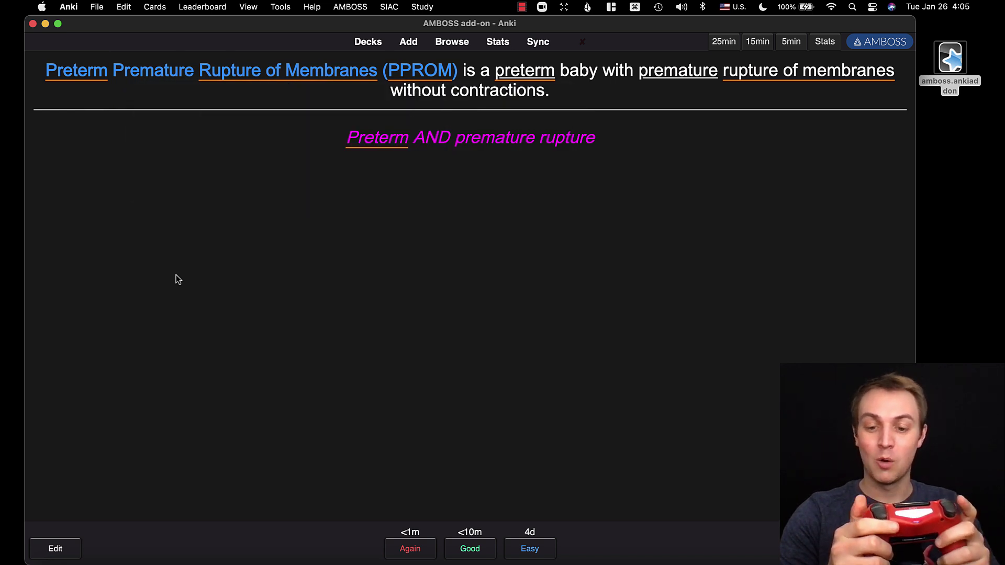
Toggle the AMBOSS side panel, then open the Preterm labor and birth article from Preterm's popup
key(Up)
key(Escape)
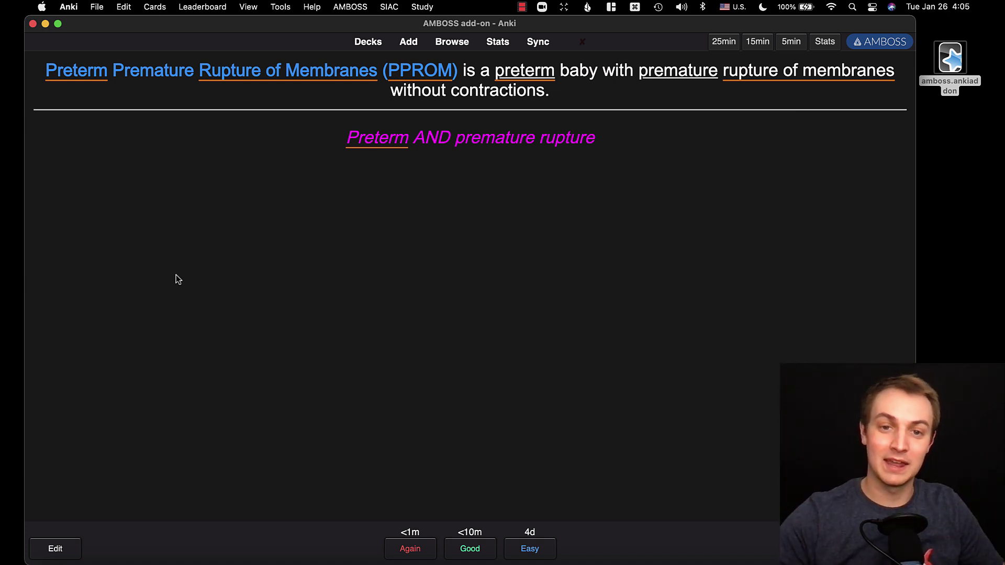
mouse_move(84, 70)
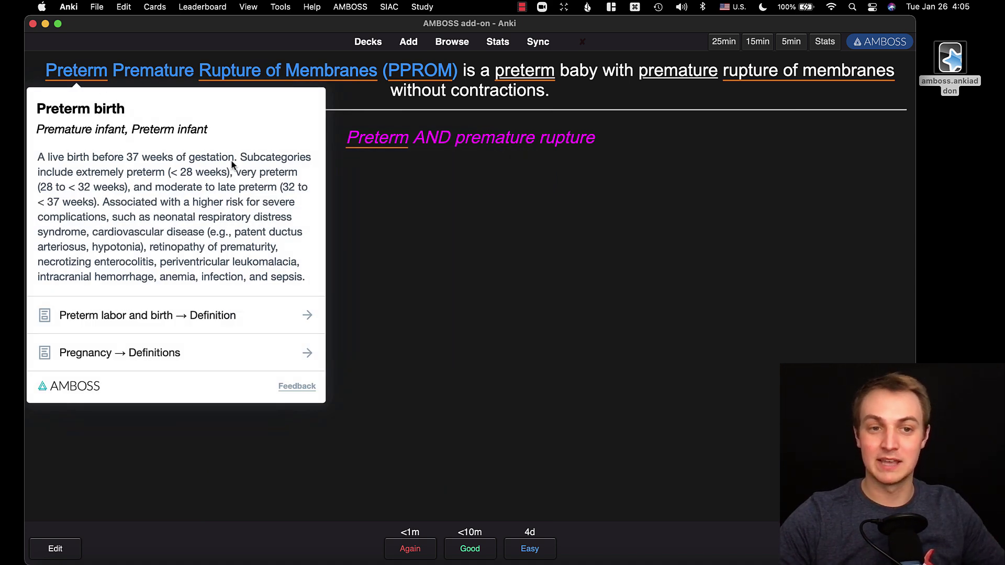
click(181, 315)
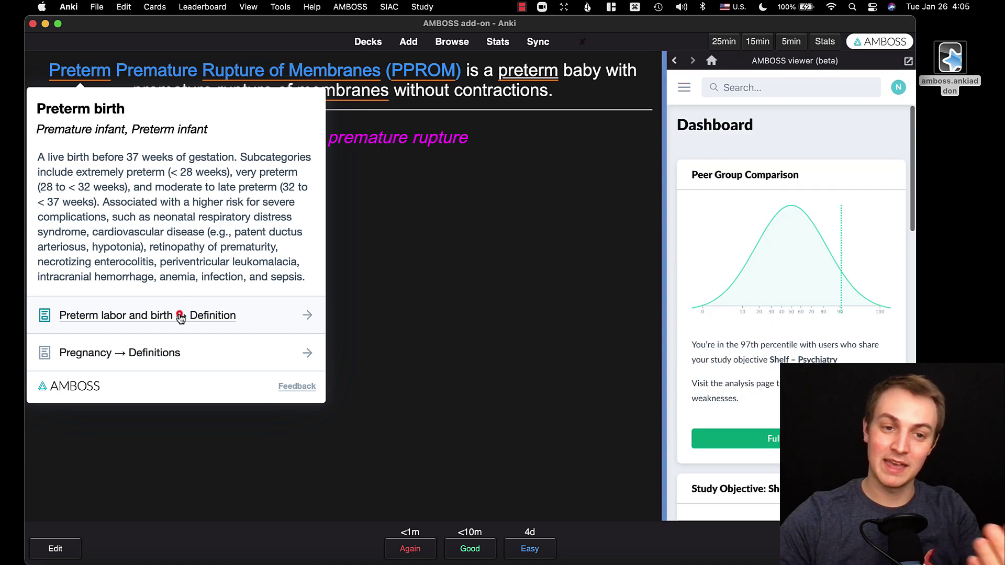